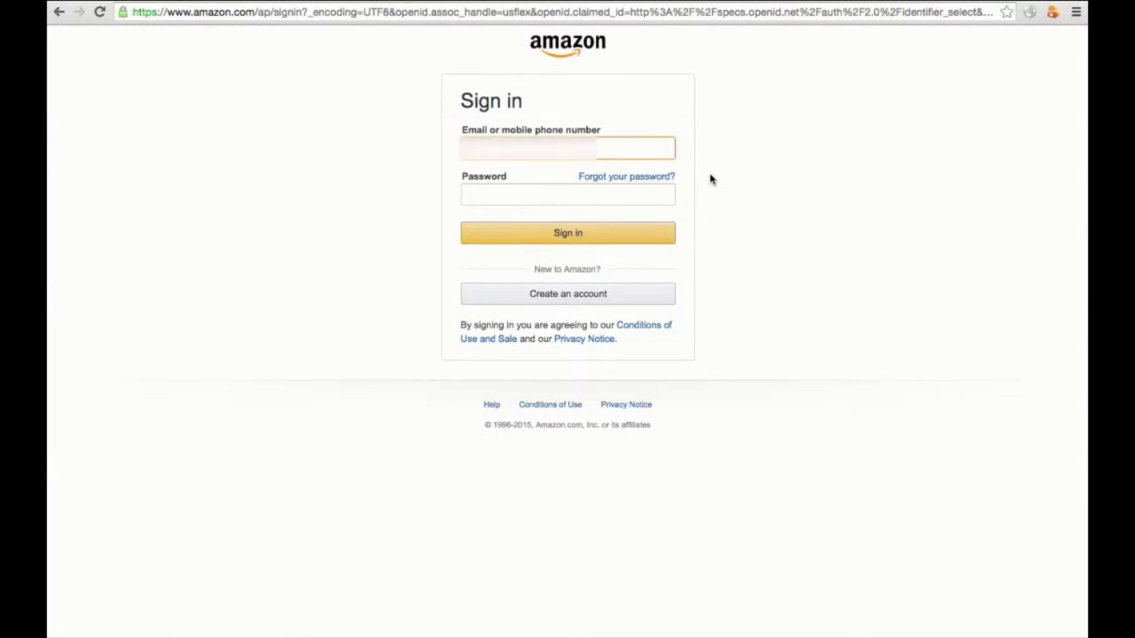
# Sign in to Amazon with the account e-mail and password.
pyautogui.write('johndoe@')
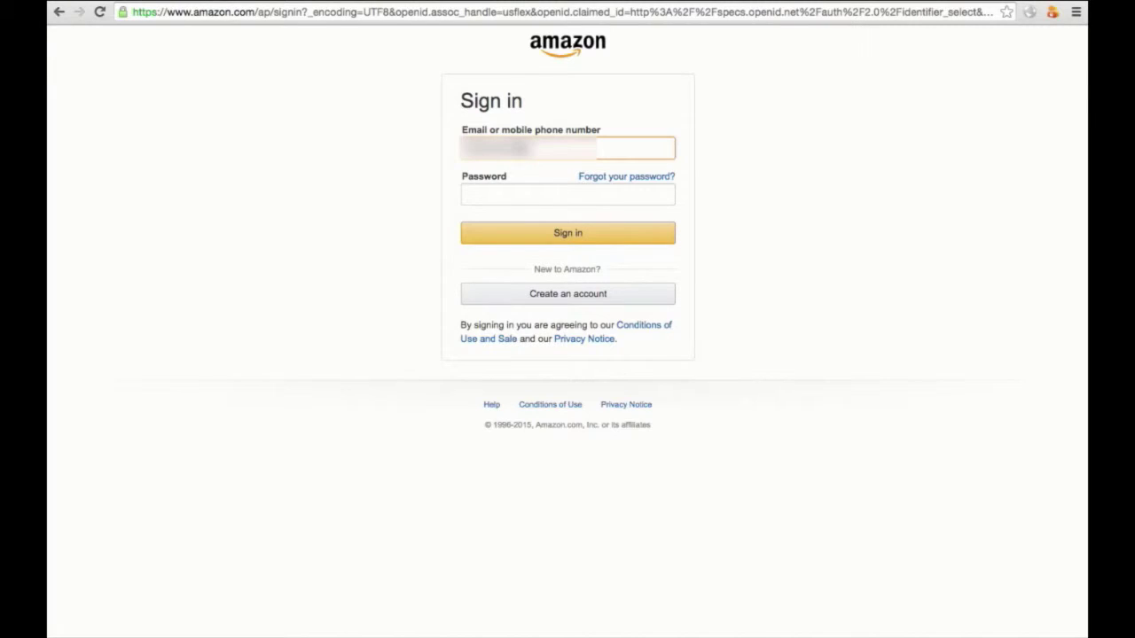
pyautogui.write('gm')
pyautogui.write('a')
pyautogui.press('Tab')
pyautogui.write('•••')
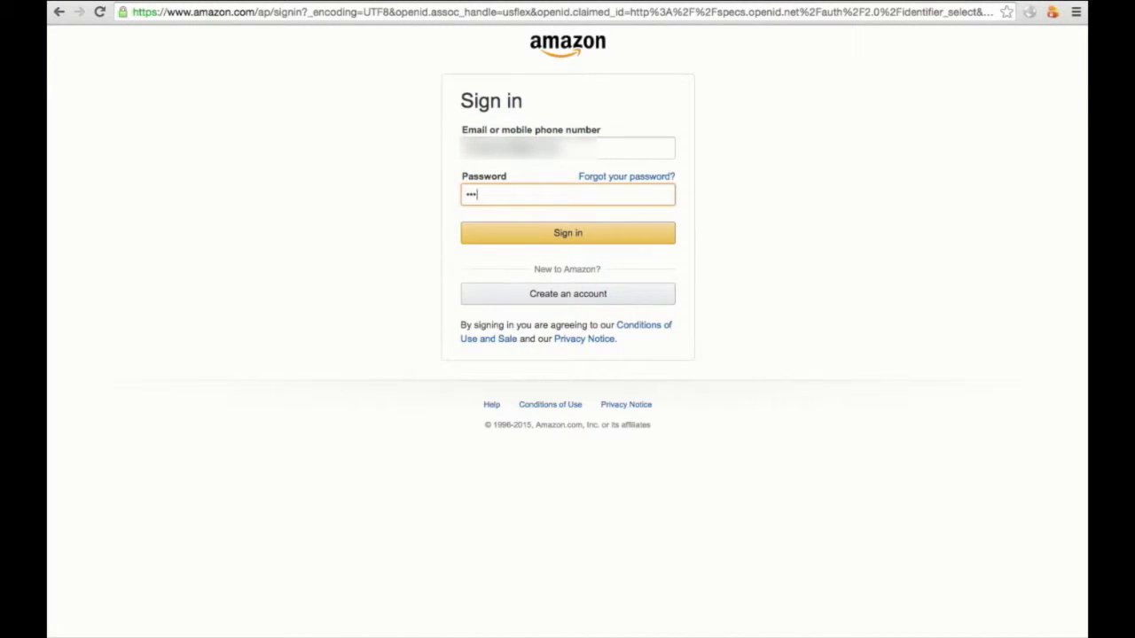
pyautogui.write('••••••••')
pyautogui.press('Return')
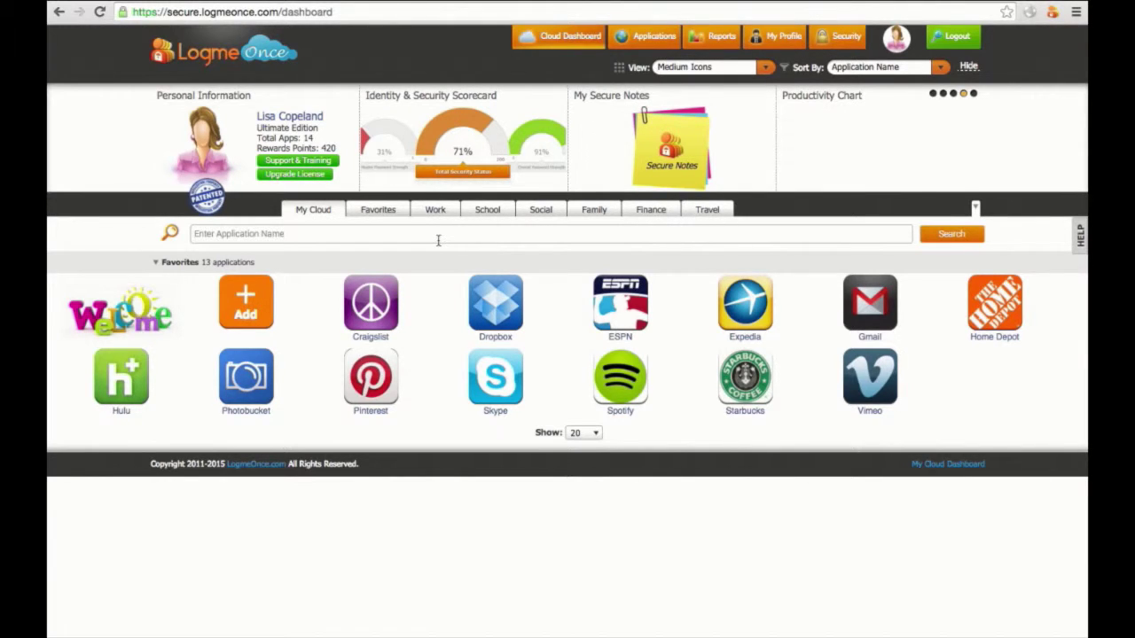
# Import the Firefox Password Manager logins into LogMeOnce and dismiss the completion message.
pyautogui.click(1052, 13)
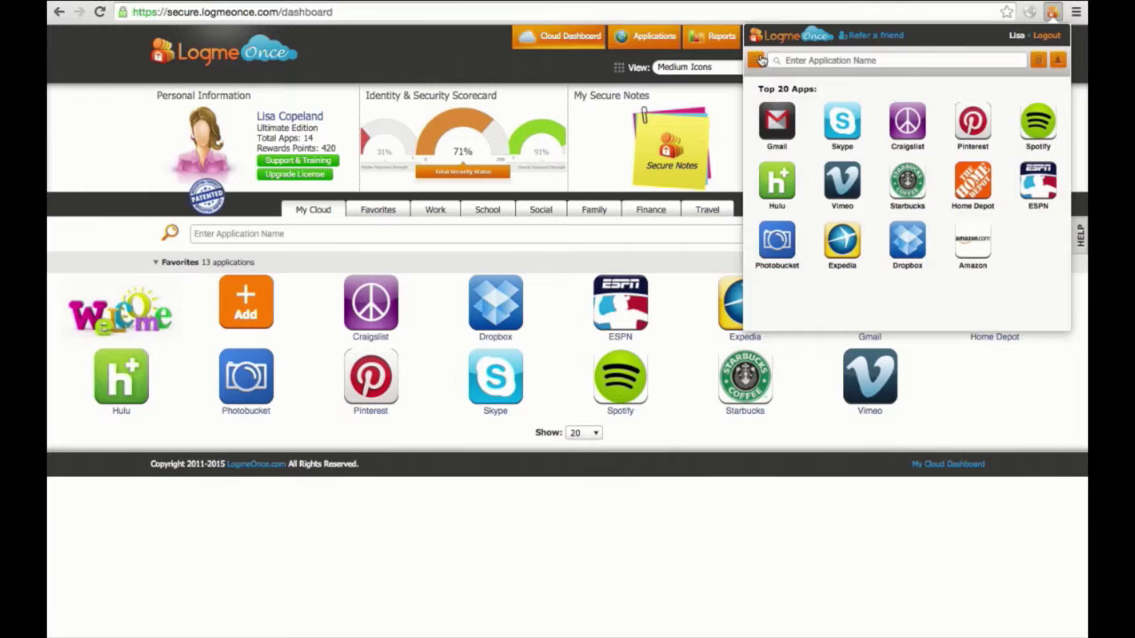
pyautogui.click(755, 59)
pyautogui.click(775, 156)
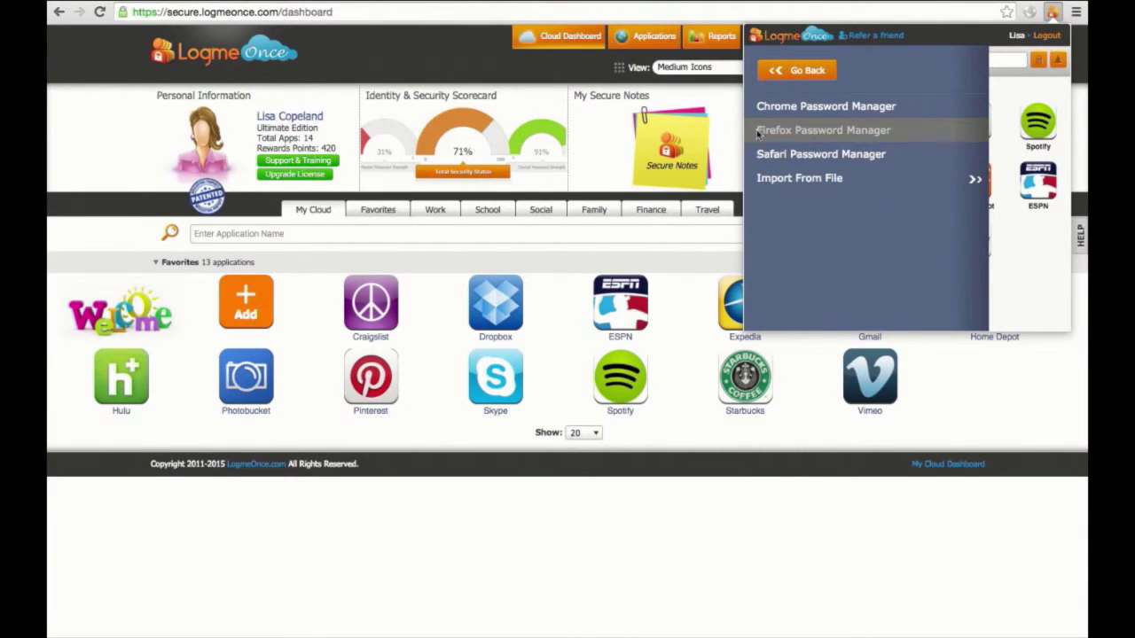
pyautogui.click(769, 114)
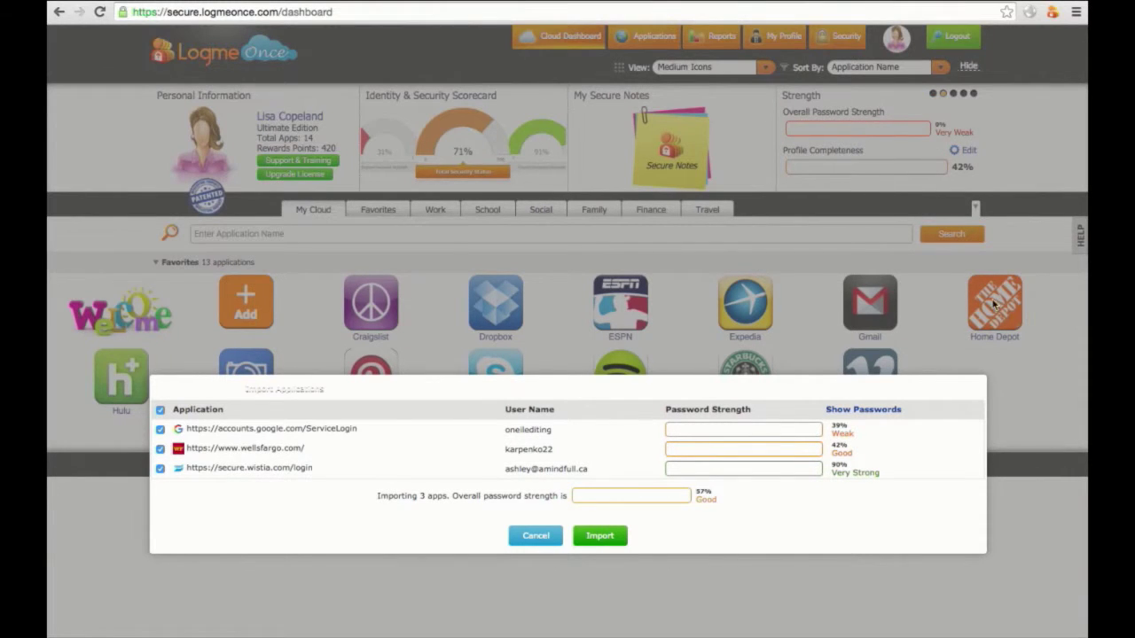
pyautogui.click(594, 539)
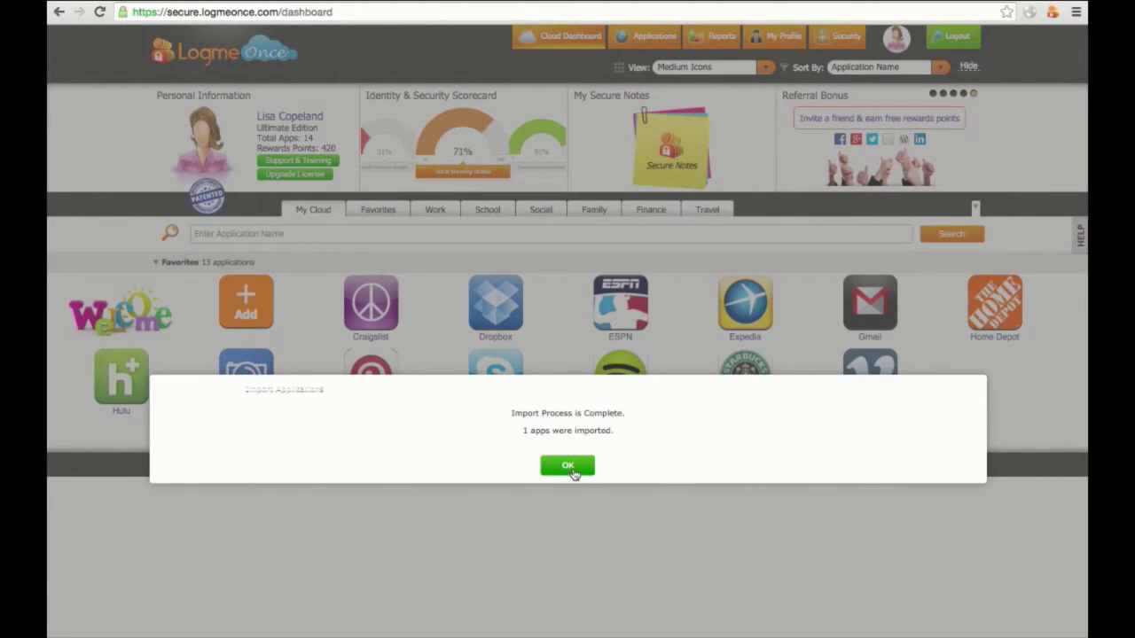
pyautogui.click(570, 467)
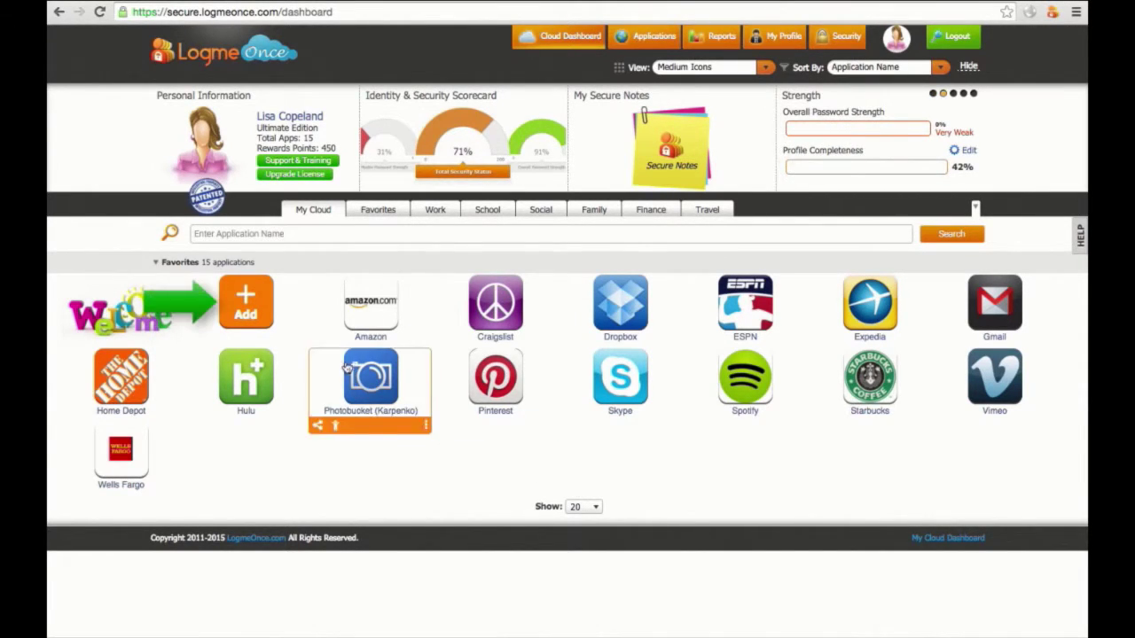
# Search the LogMeOnce app catalog for 'netflix' and choose + Add App beside Netflix.
pyautogui.click(261, 312)
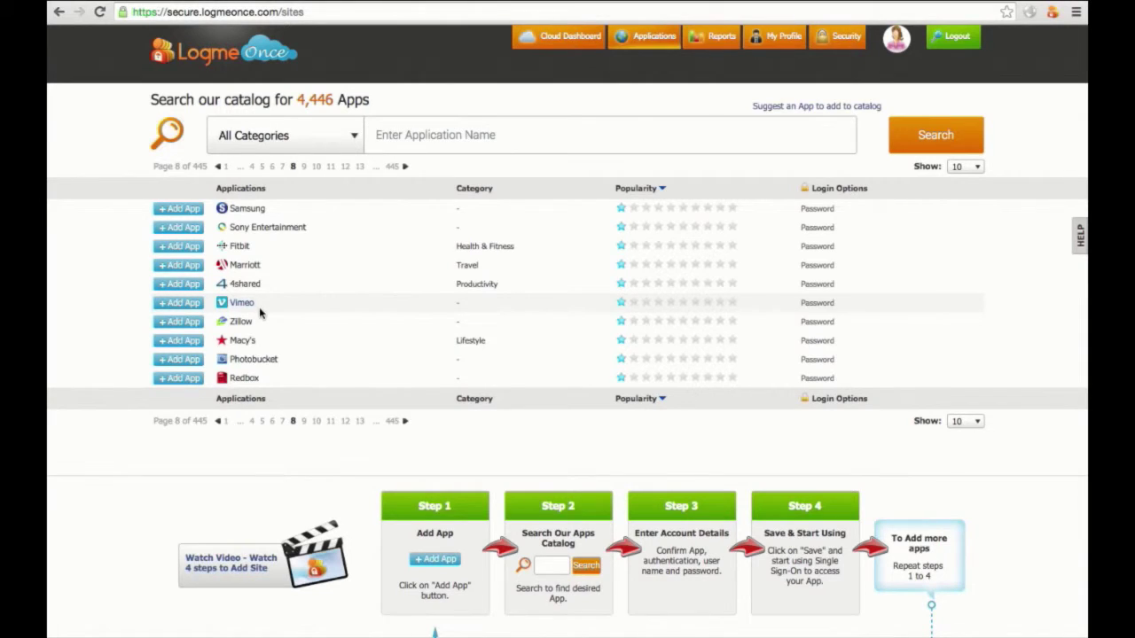
pyautogui.click(418, 133)
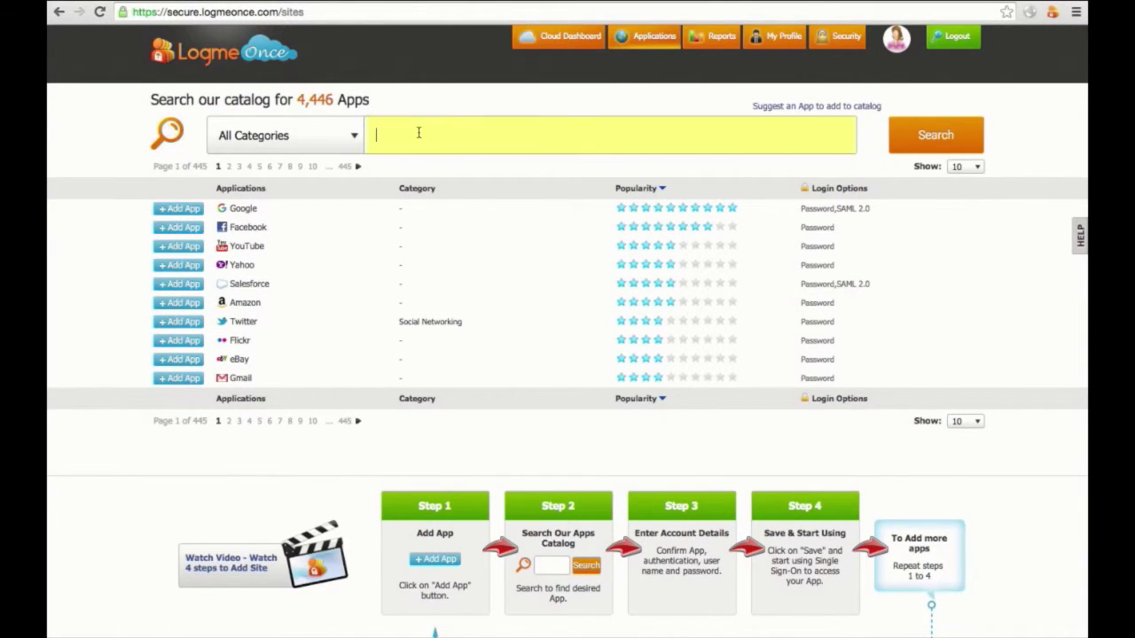
pyautogui.write('netflix')
pyautogui.press('Return')
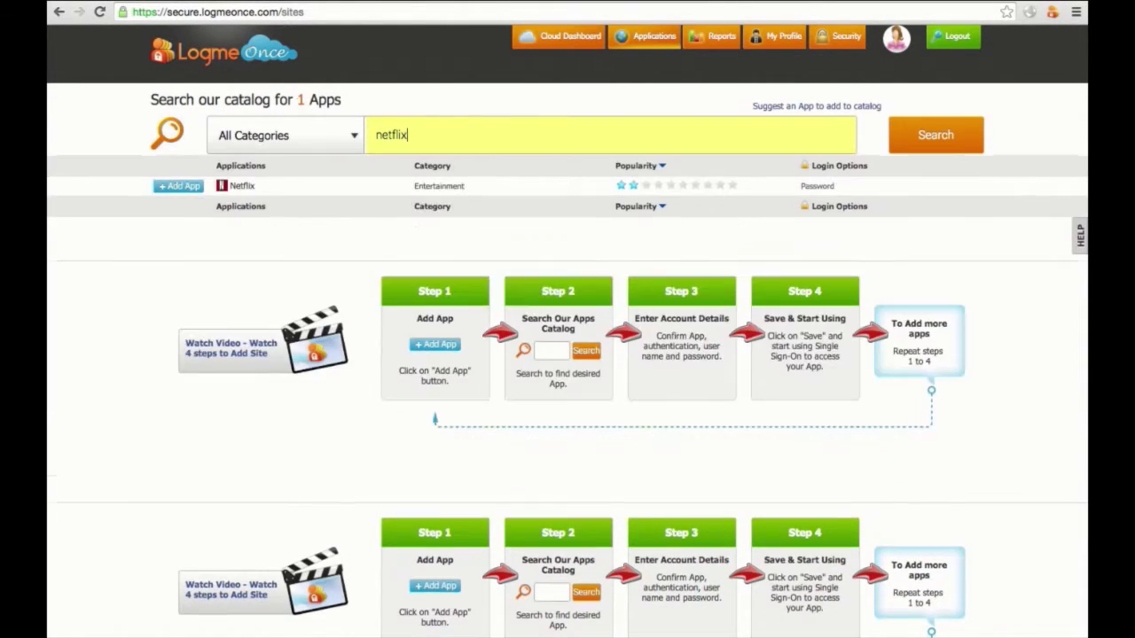
pyautogui.click(186, 193)
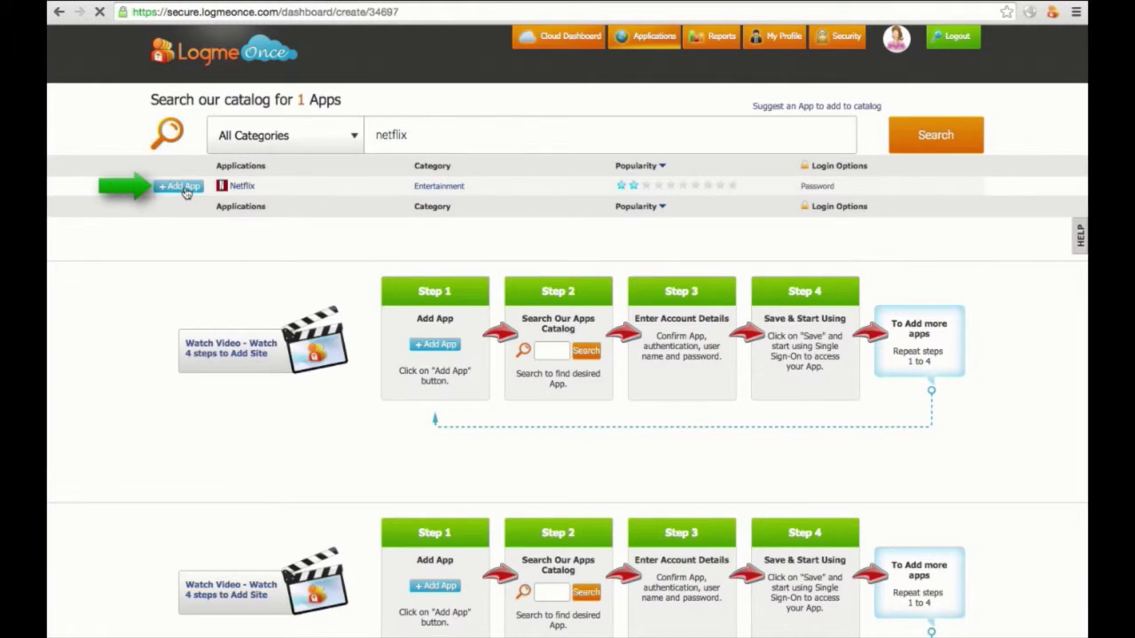
# Enter the Netflix user name and password in the Editing Application form and save.
pyautogui.click(186, 192)
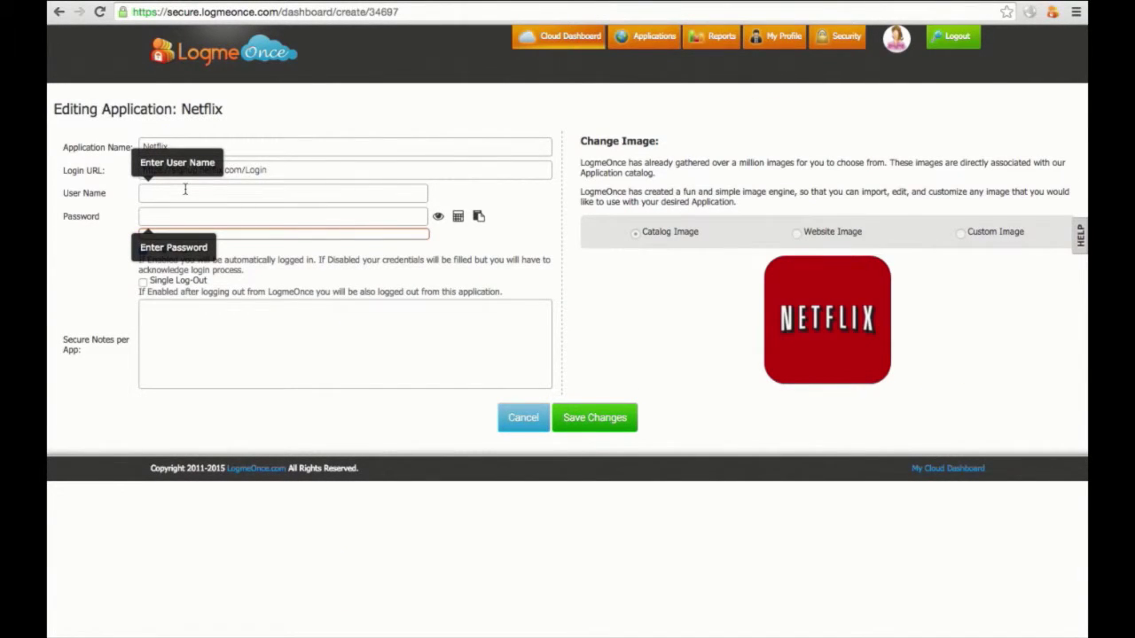
pyautogui.write('Karpenko2')
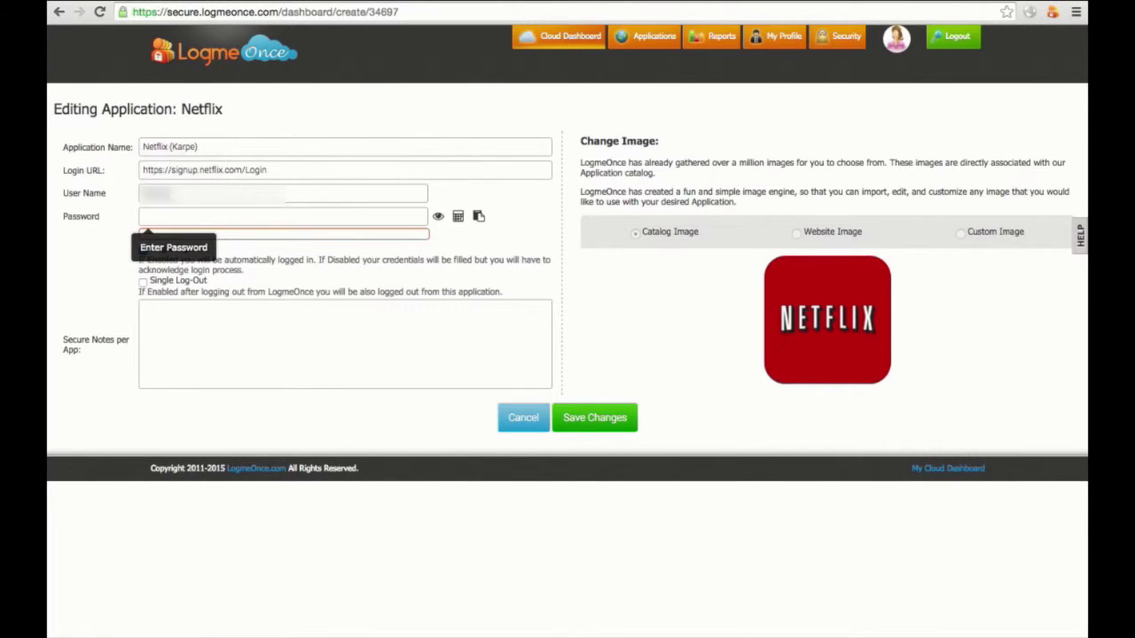
pyautogui.write('2')
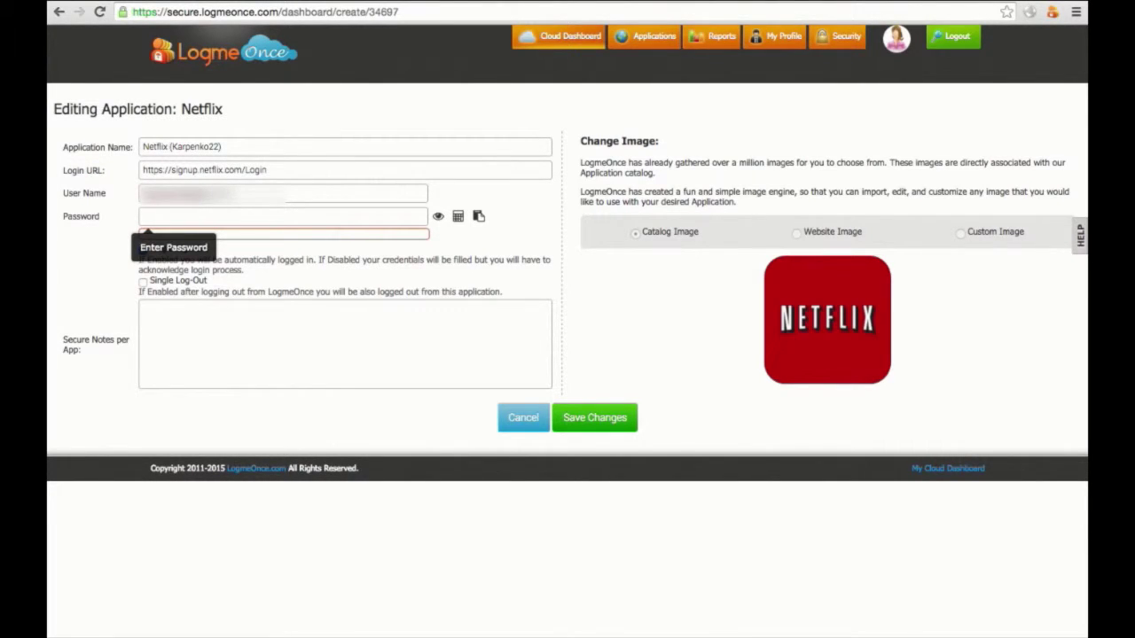
pyautogui.press('Tab')
pyautogui.write('passw')
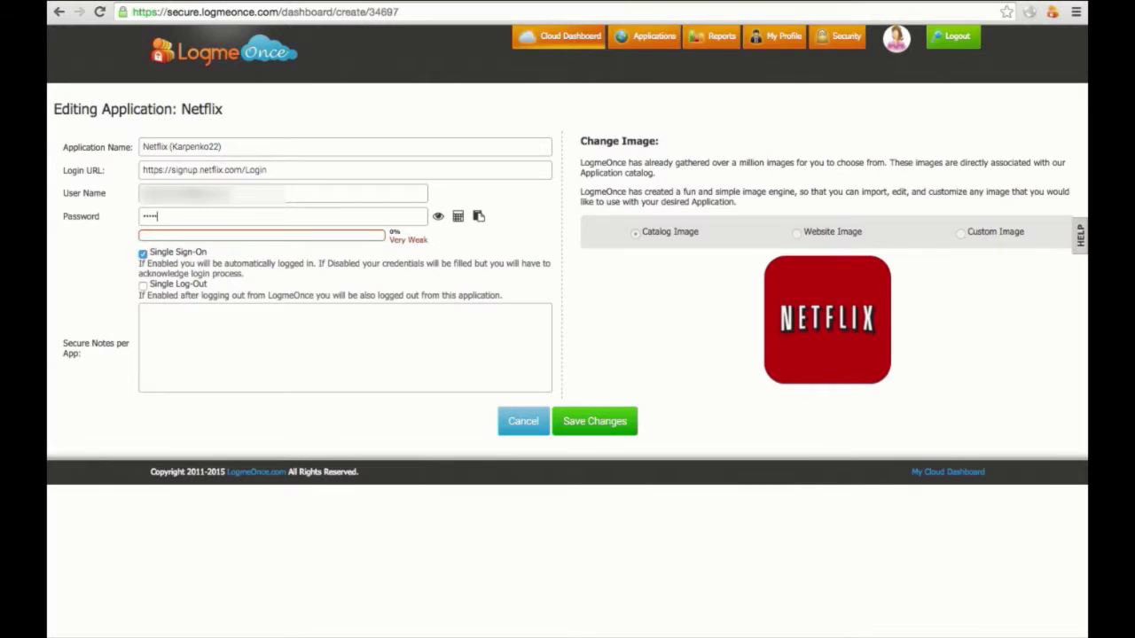
pyautogui.write('d')
pyautogui.click(587, 421)
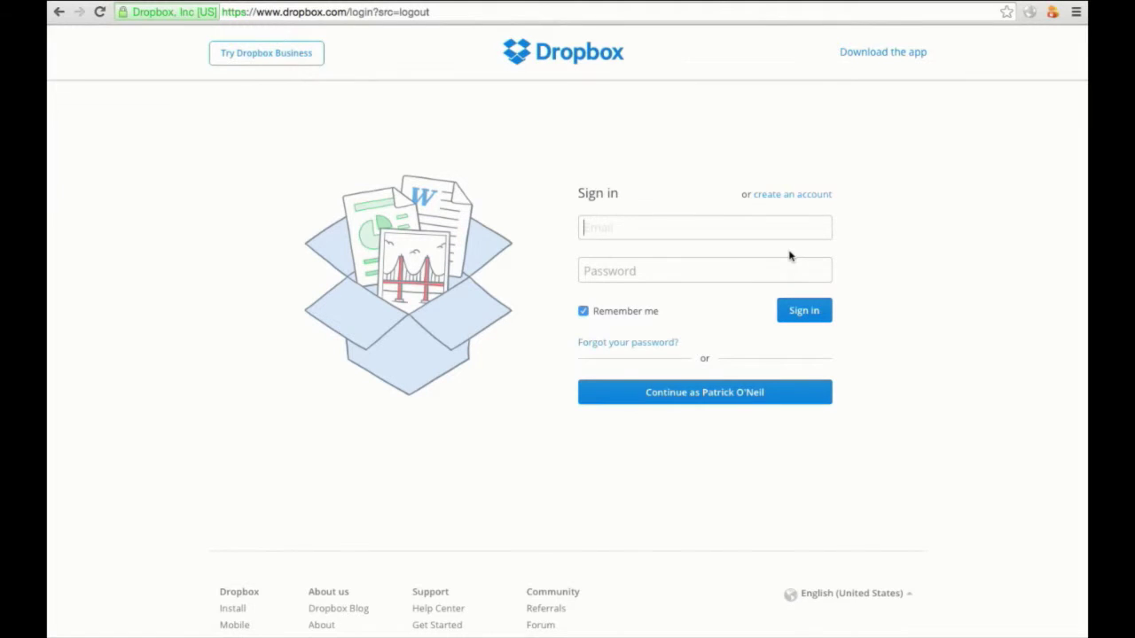
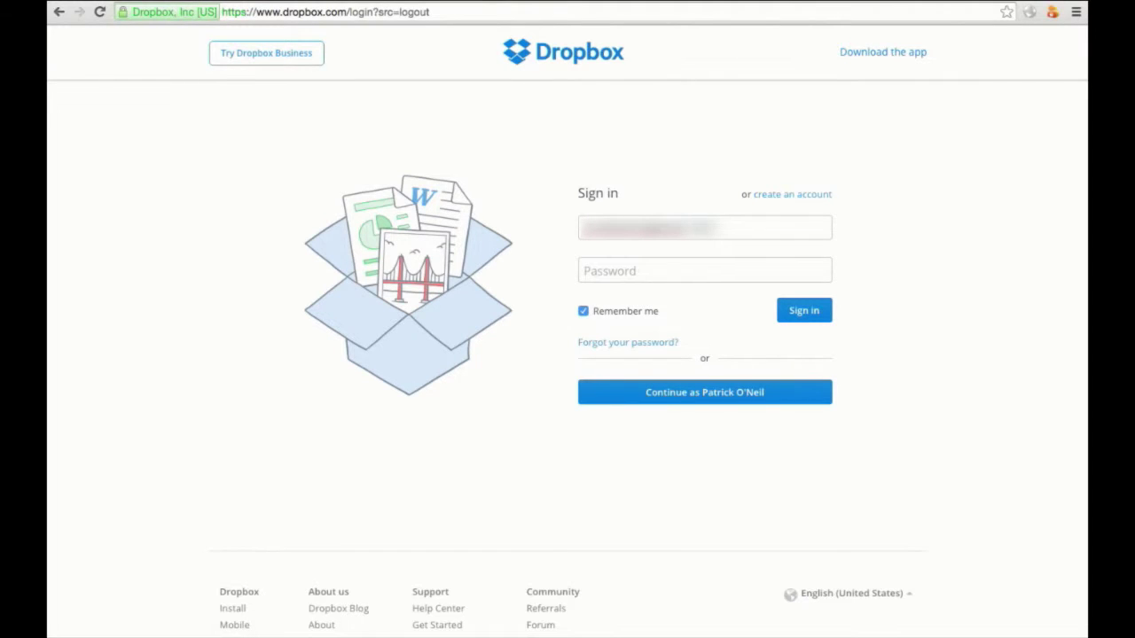
# Fill the Dropbox sign-in form with the account e-mail and password.
pyautogui.press('Tab')
pyautogui.write('•••••')
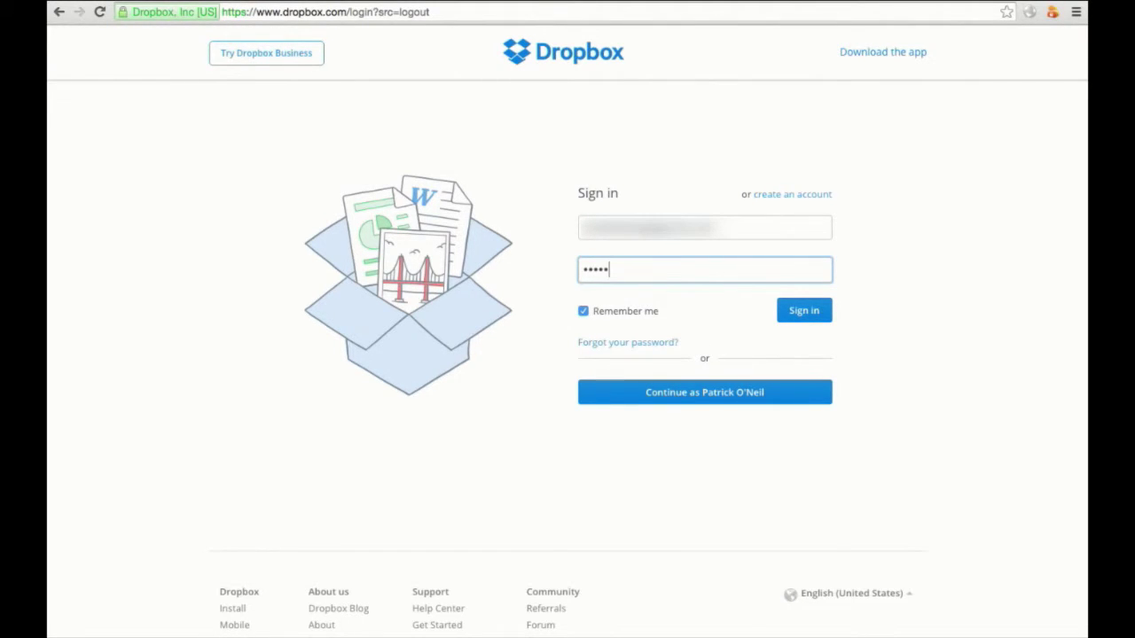
pyautogui.write('••')
# Start adding Dropbox to LogMeOnce with Add App Manually.
pyautogui.click(1053, 13)
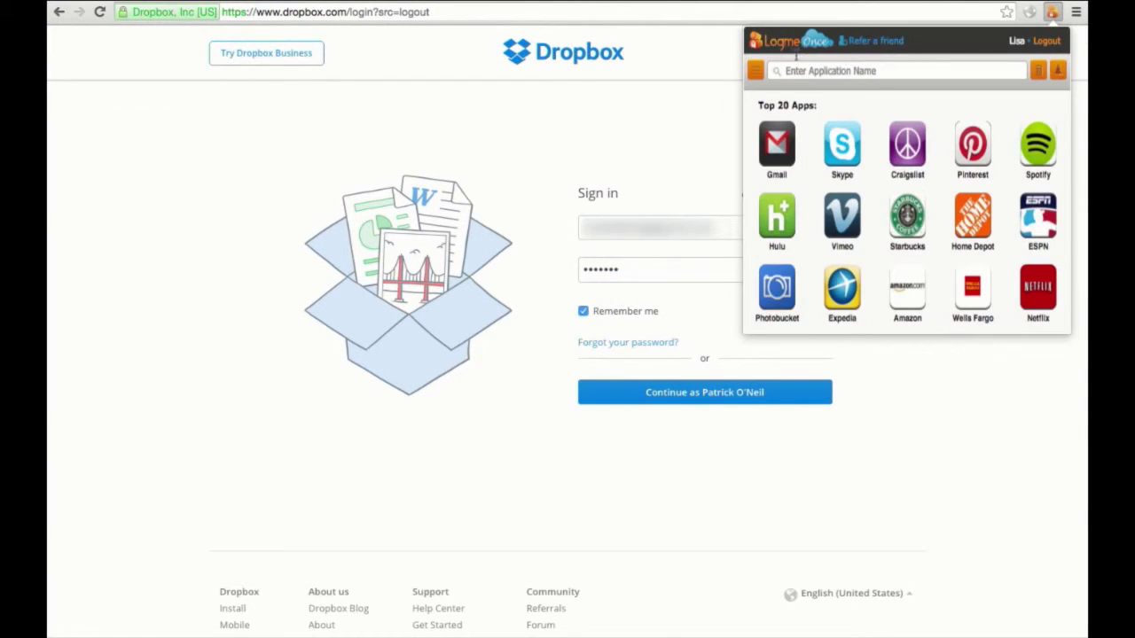
pyautogui.click(753, 71)
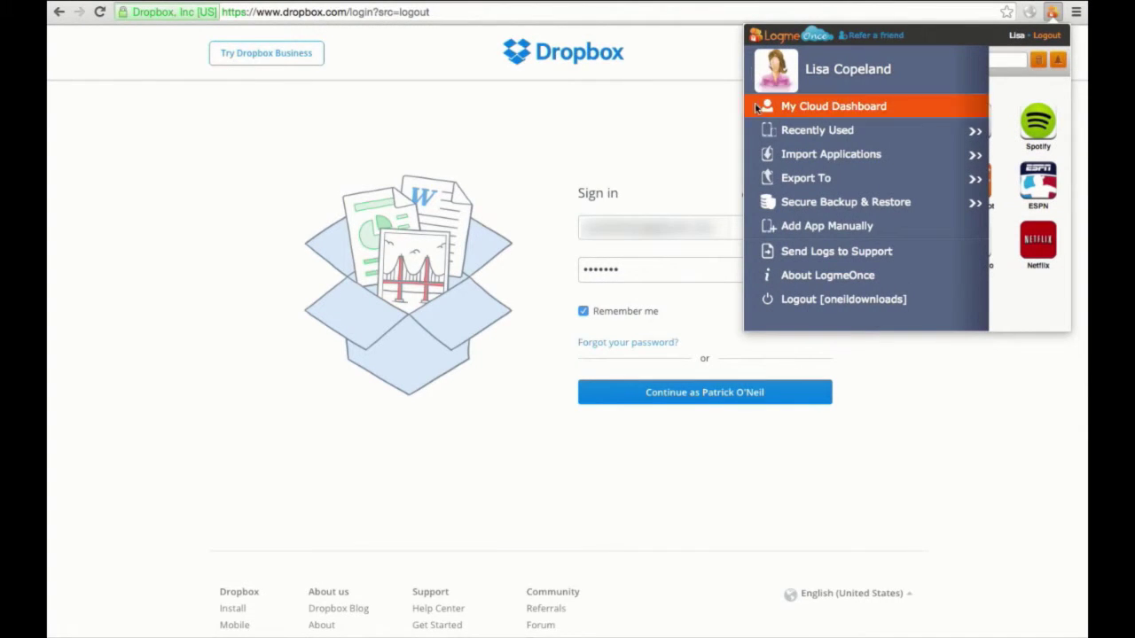
pyautogui.click(798, 225)
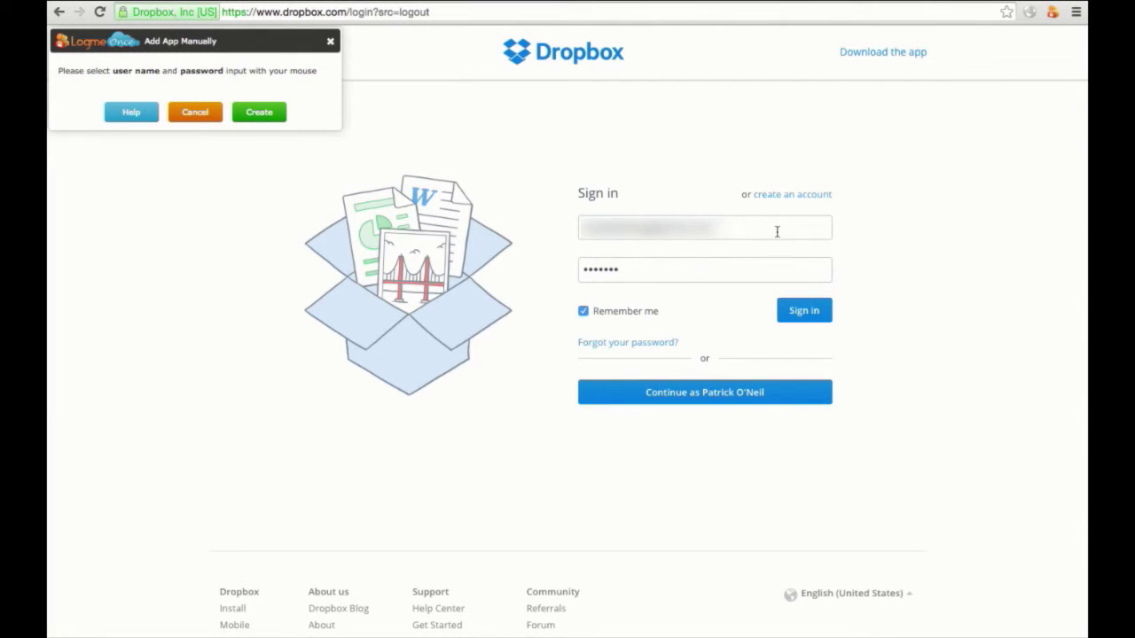
# Capture the Dropbox Email and Password fields as the manual app's login inputs.
pyautogui.click(775, 228)
pyautogui.click(811, 276)
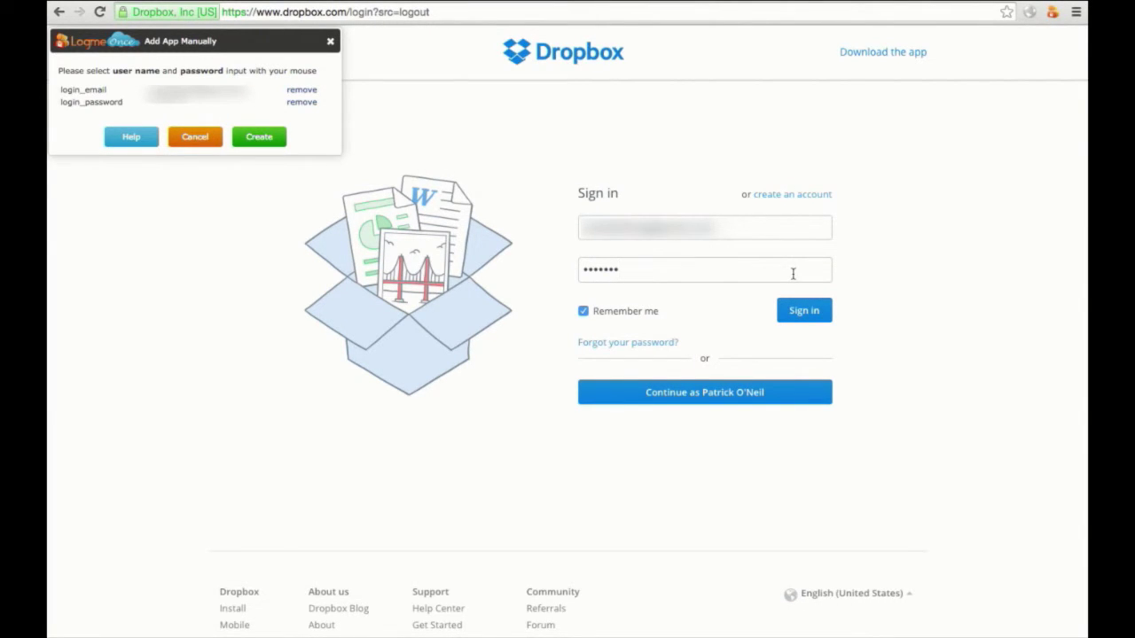